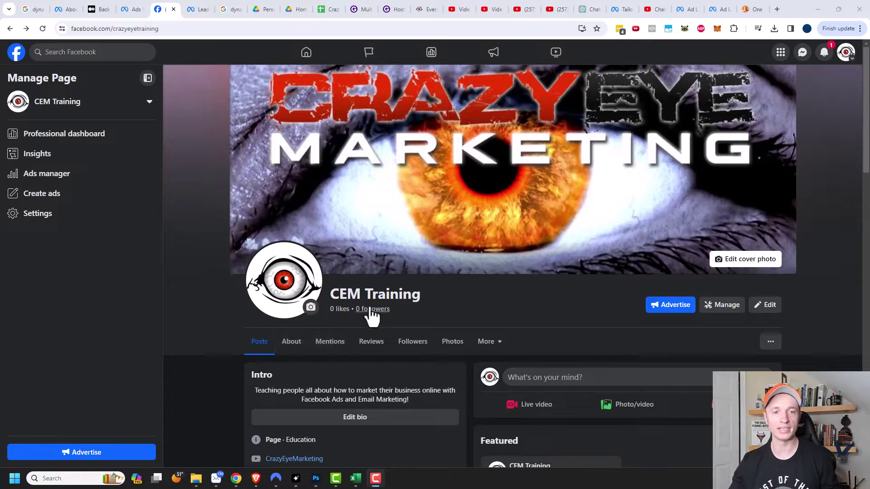
Start a new custom audience sourced from a Facebook page in the Ads Manager audiences
click(126, 12)
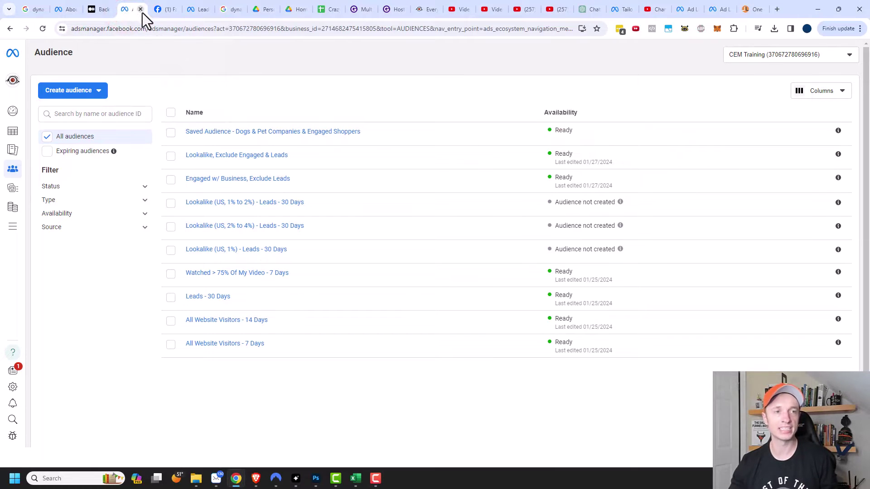
mouse_move(15, 177)
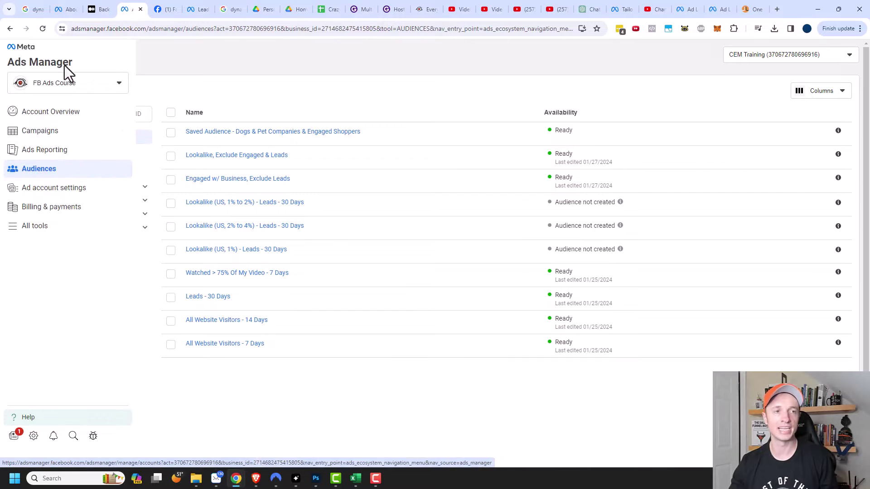
click(282, 58)
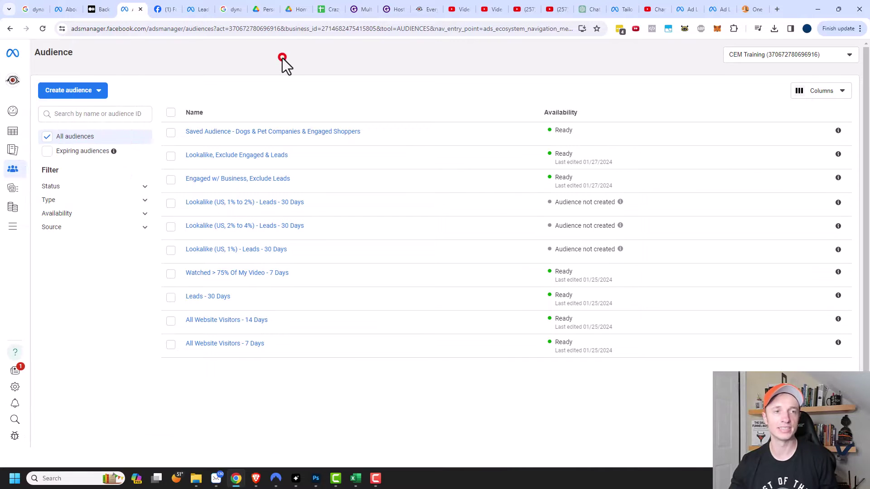
click(89, 91)
click(93, 113)
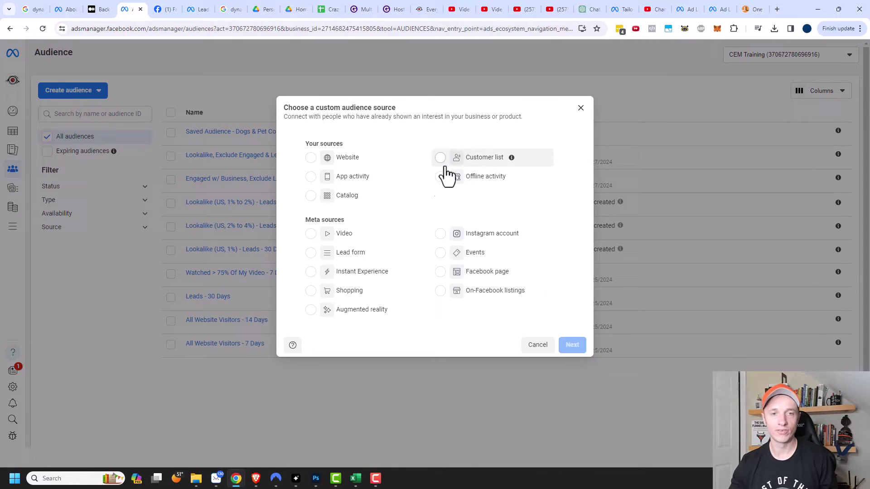
click(473, 274)
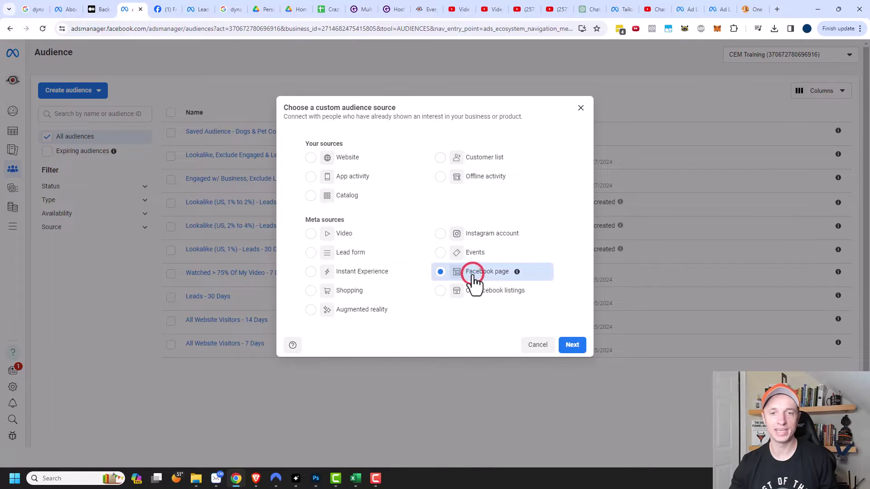
click(573, 346)
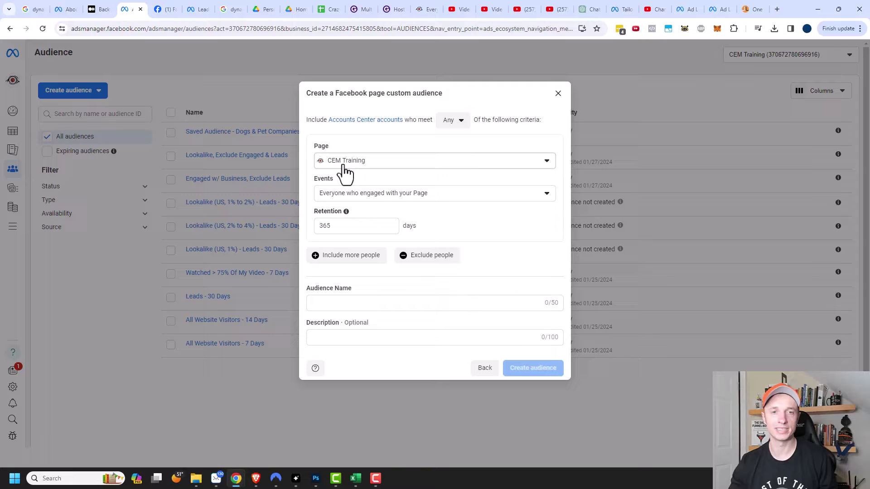
Target people who currently like or follow the page, name it 'People who like my CEM Training Page', and create it
click(367, 198)
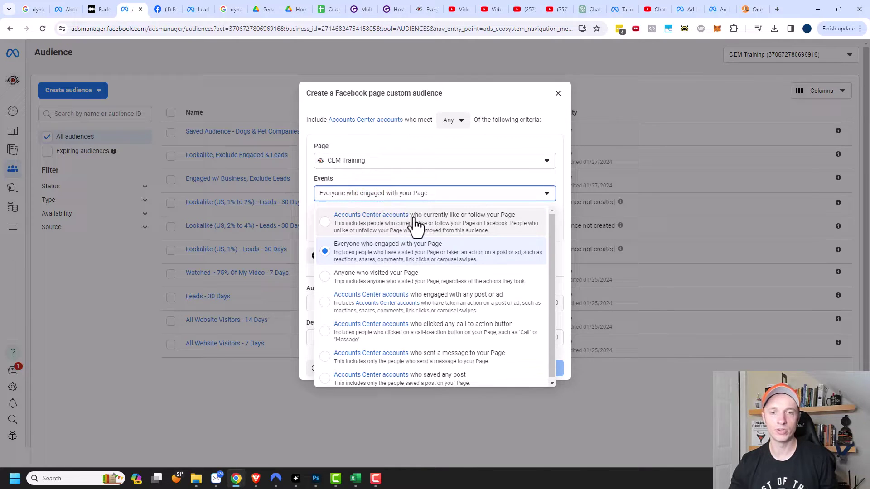
click(472, 222)
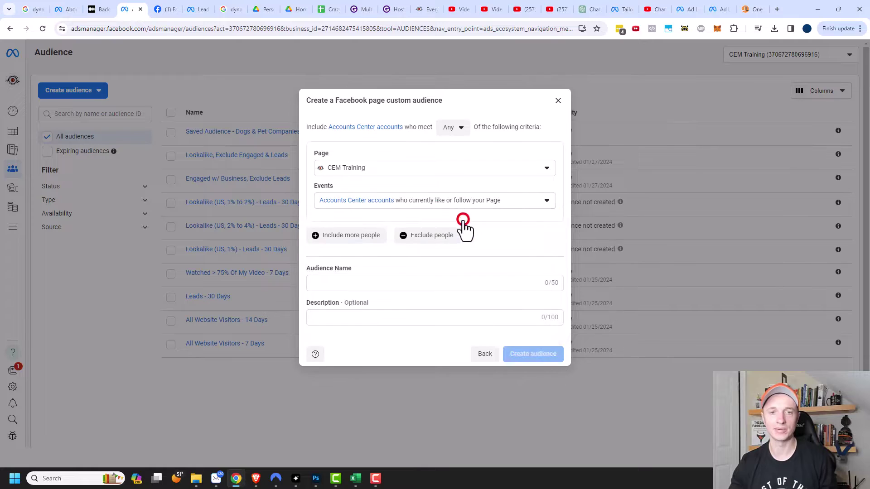
click(467, 282)
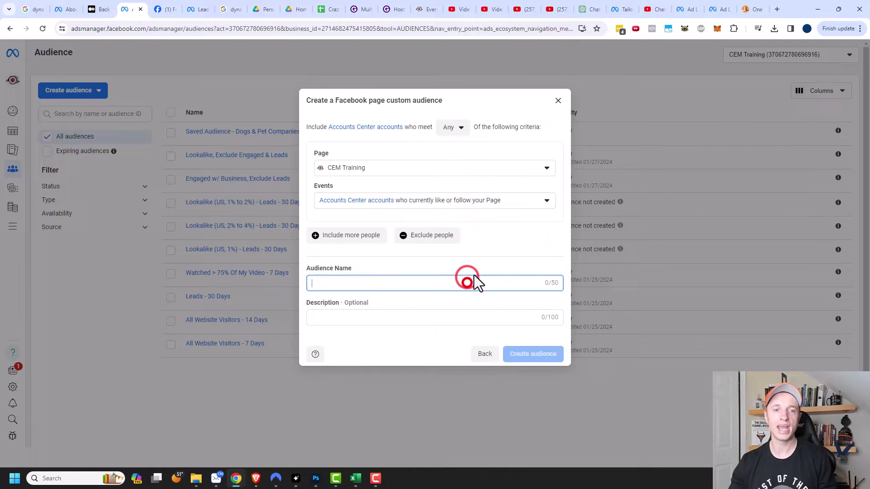
text(People who like my CEM Training Page)
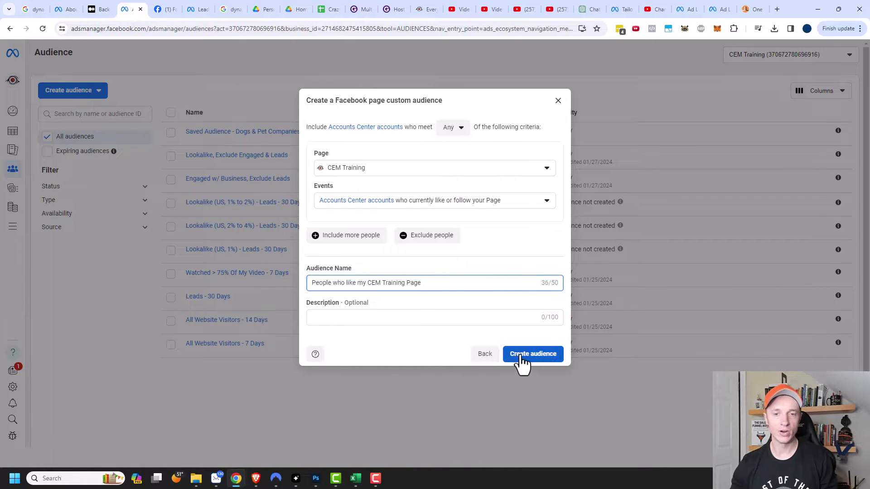
click(529, 355)
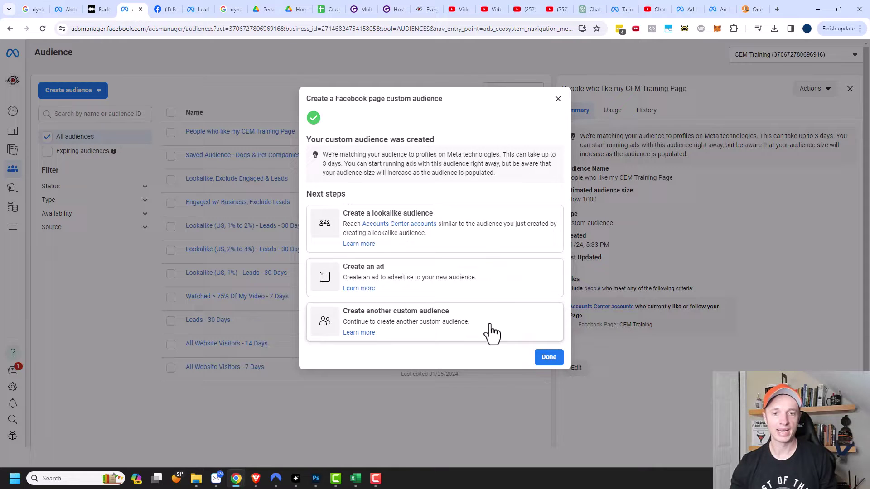
Dismiss the audience-created confirmation and head to the sidebar for Campaigns
click(546, 361)
mouse_move(222, 161)
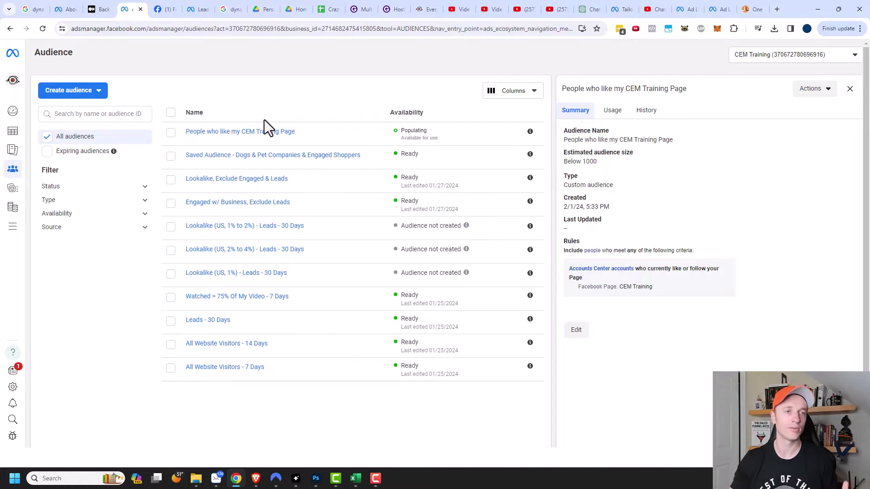
From the Campaigns list, create an Engagement-objective campaign using the manual setup
mouse_move(16, 144)
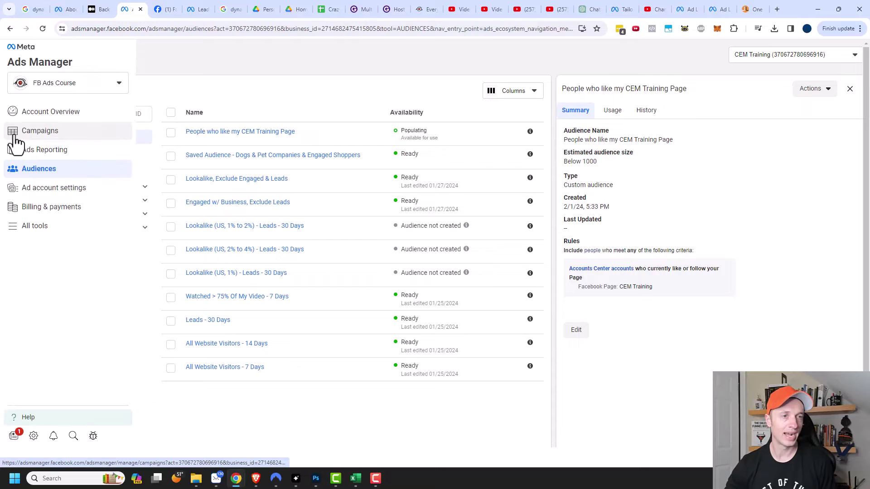
click(39, 133)
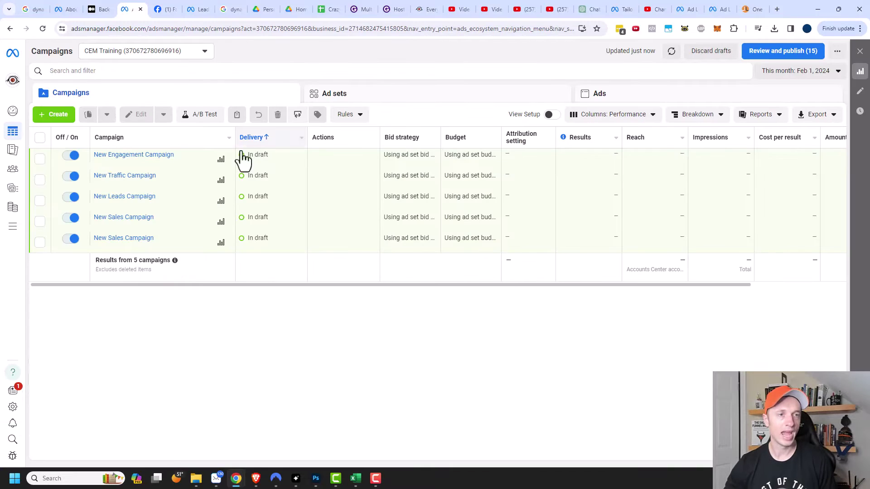
click(58, 115)
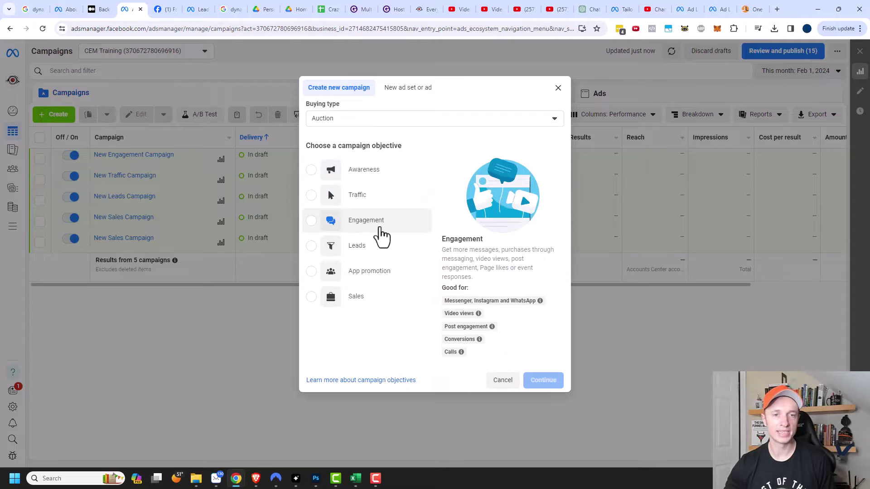
click(363, 231)
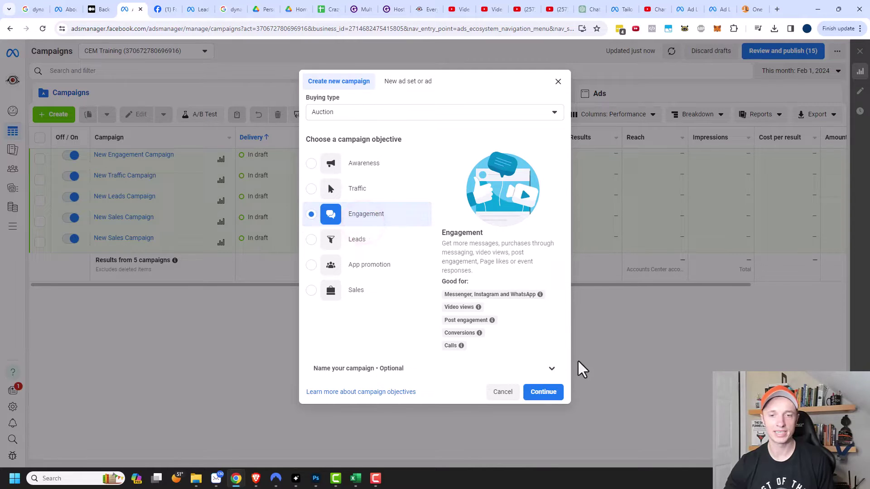
click(544, 392)
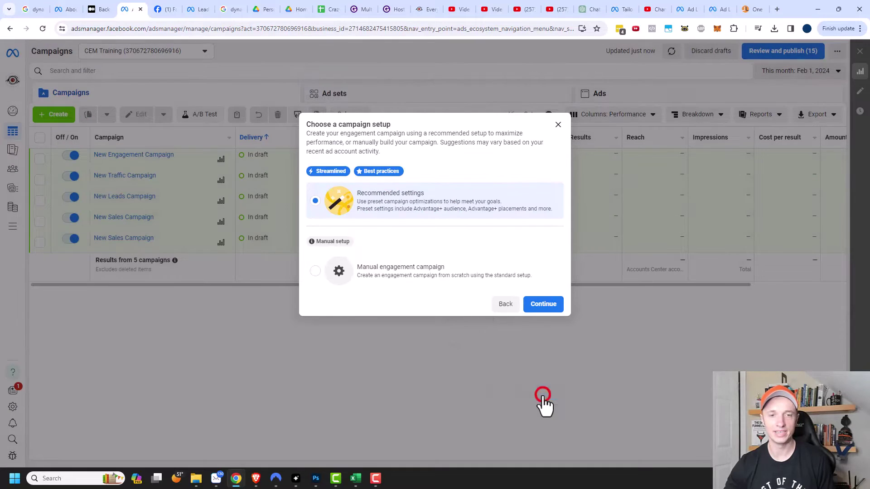
click(394, 274)
click(545, 305)
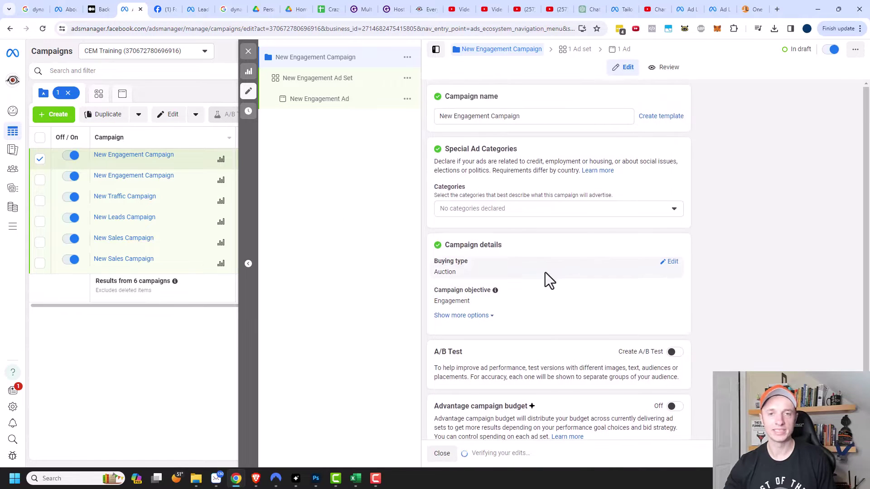
Set the ad set's conversion location to Facebook Page, keeping CEM Training as the page
click(343, 83)
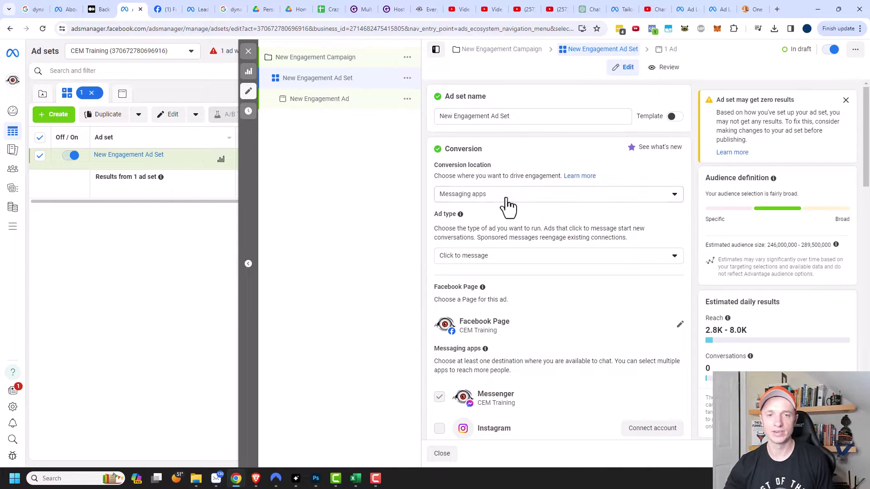
click(488, 197)
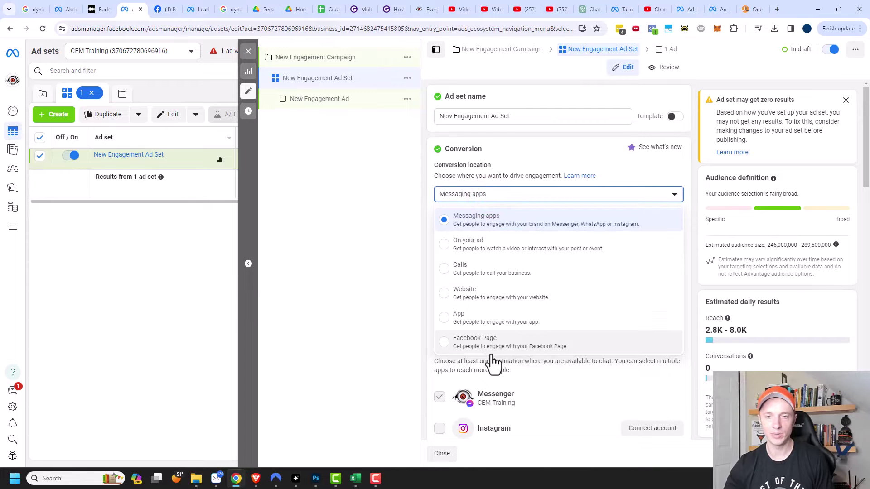
click(549, 348)
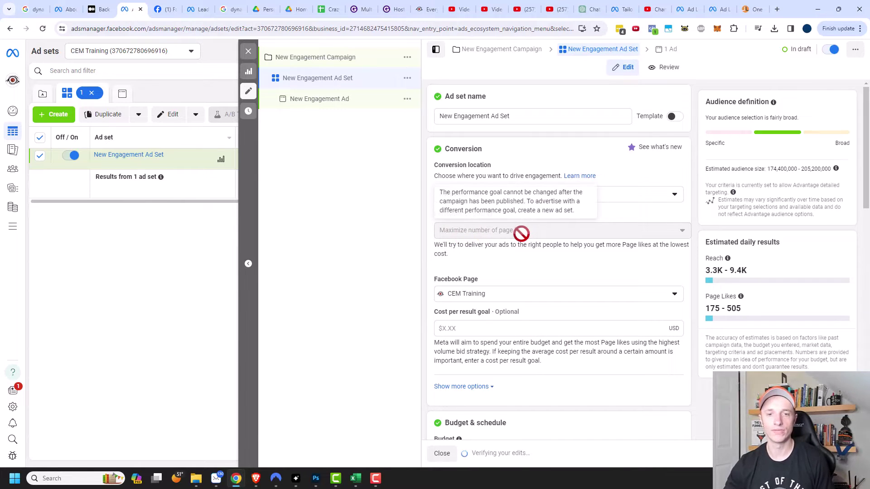
scroll(481, 277, down, 2)
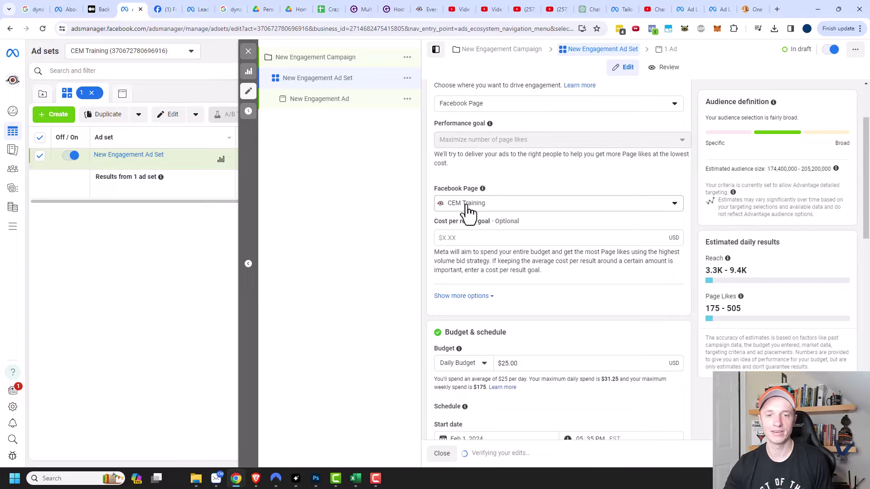
scroll(526, 207, down, 6)
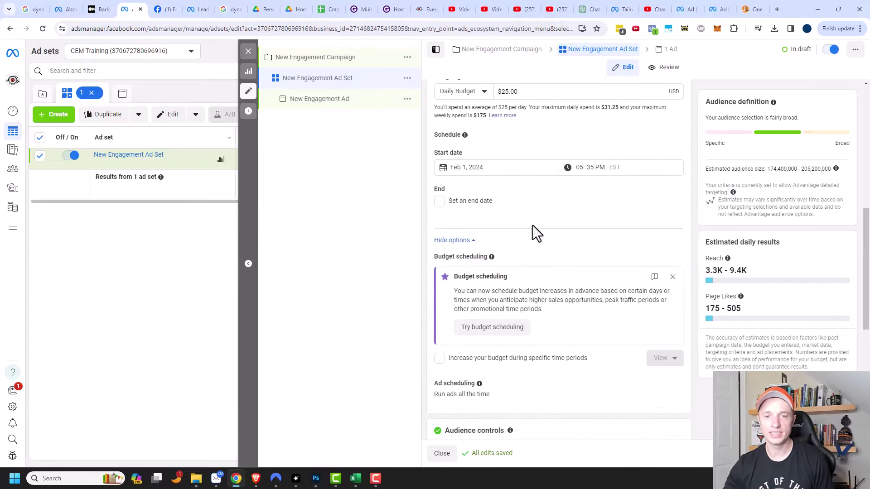
scroll(507, 229, up, 1)
scroll(507, 230, down, 1)
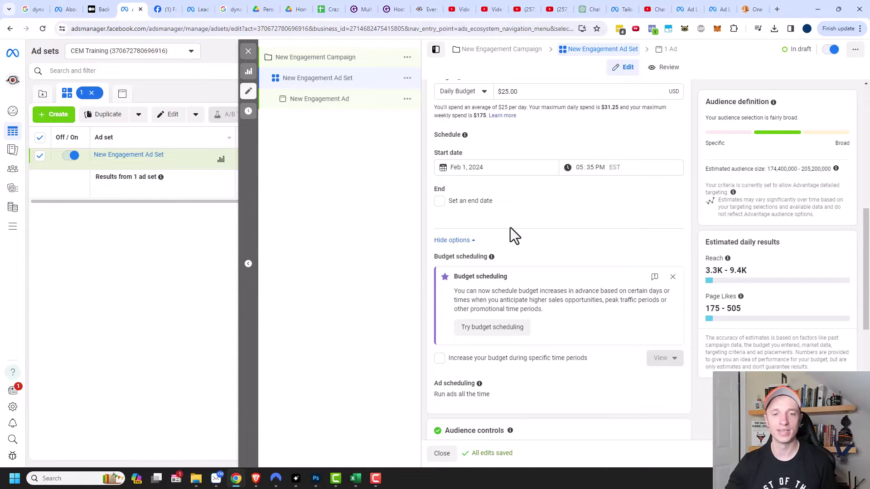
scroll(526, 206, down, 5)
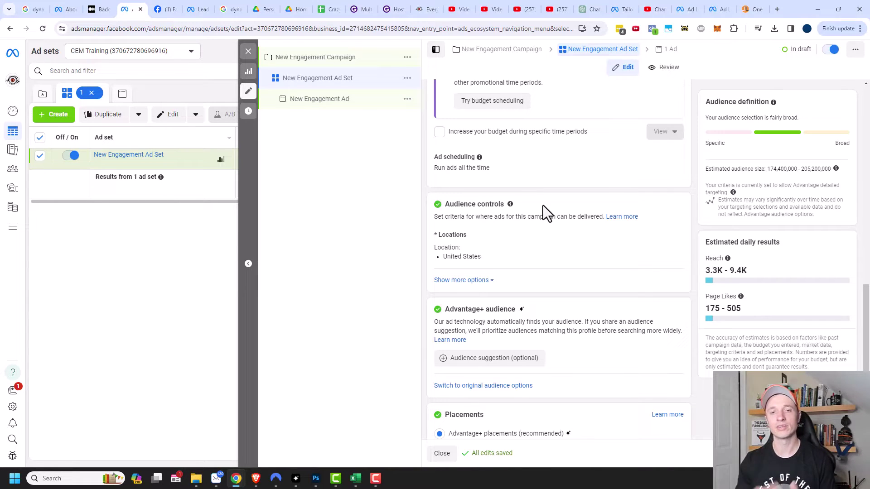
scroll(543, 205, up, 3)
Exclude the 'People who like my CEM Training Page' audience from the ad set
scroll(528, 290, down, 4)
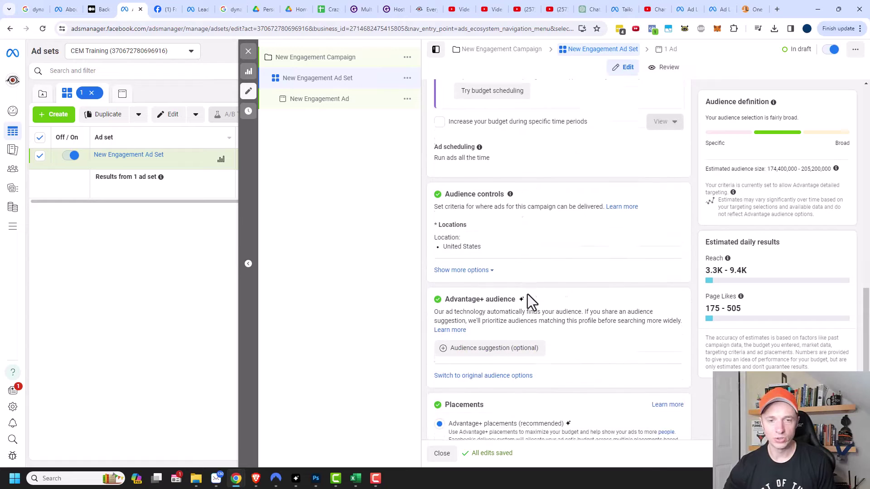
scroll(527, 294, down, 1)
mouse_move(463, 229)
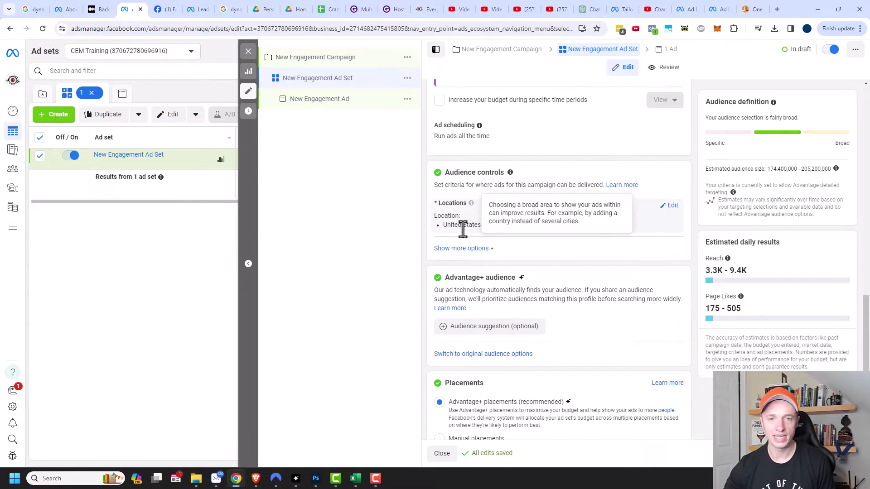
click(472, 249)
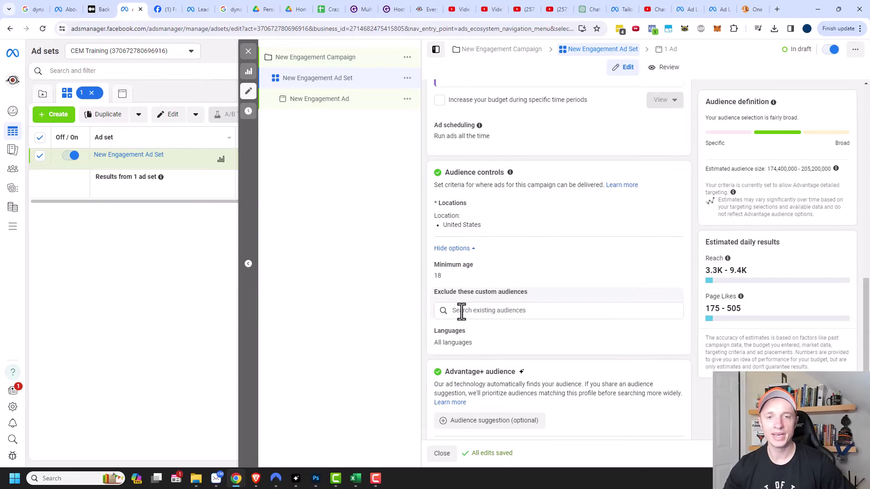
click(495, 311)
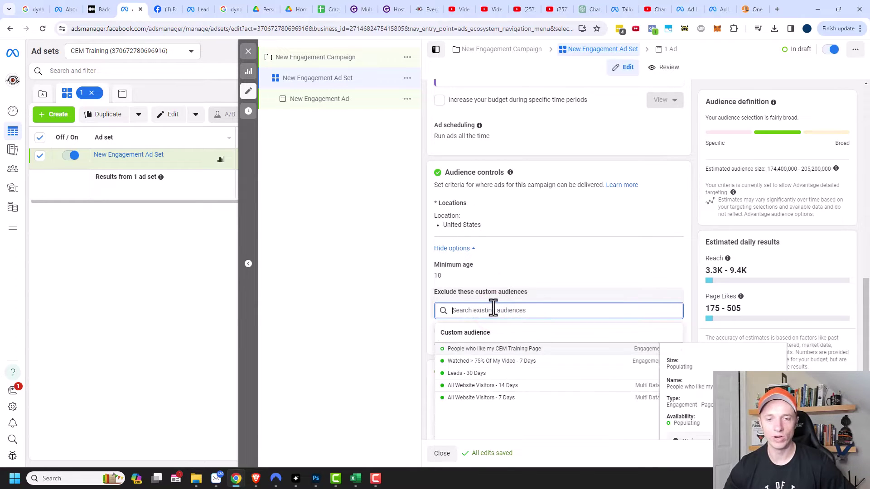
click(513, 349)
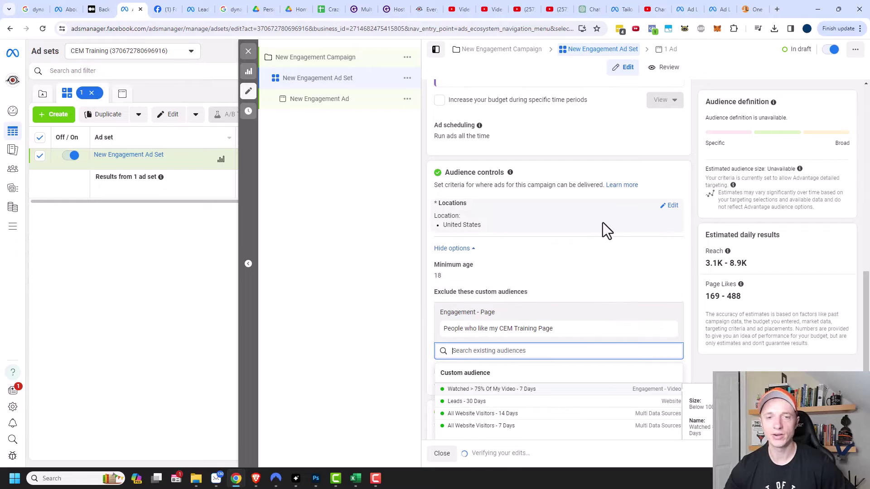
Replace the United States location with Worldwide by selecting all countries
click(672, 206)
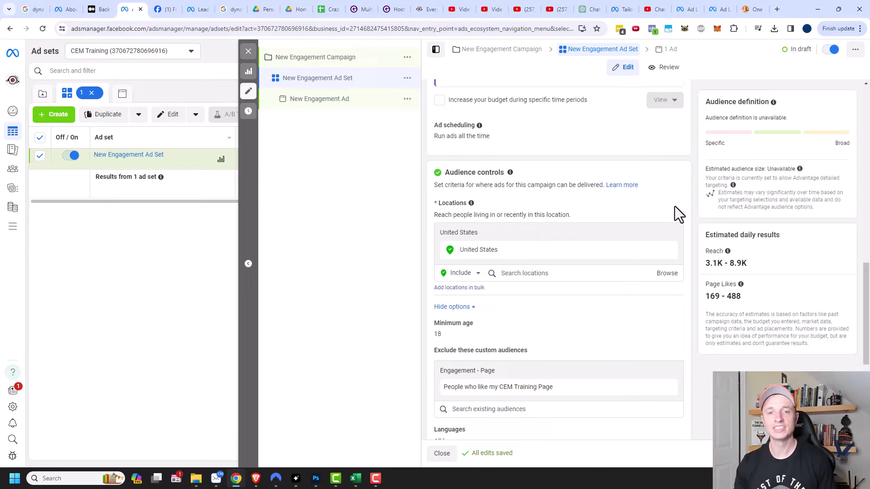
mouse_move(668, 254)
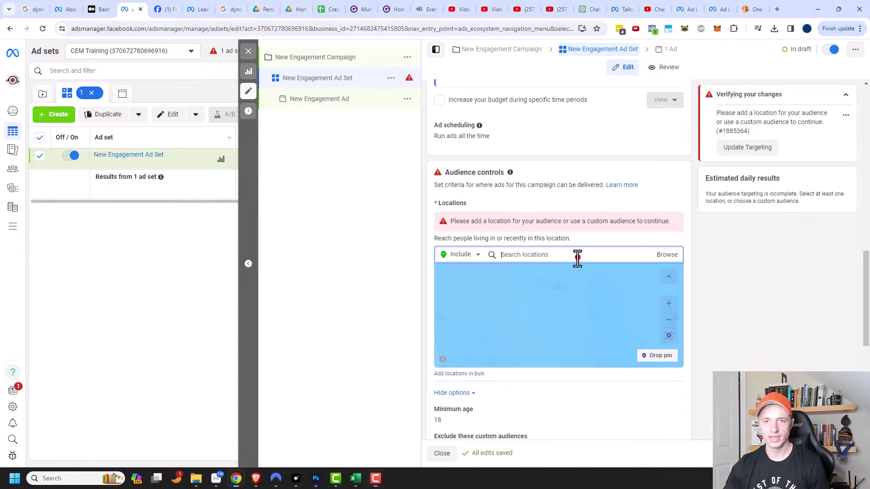
click(578, 254)
text(worldwide)
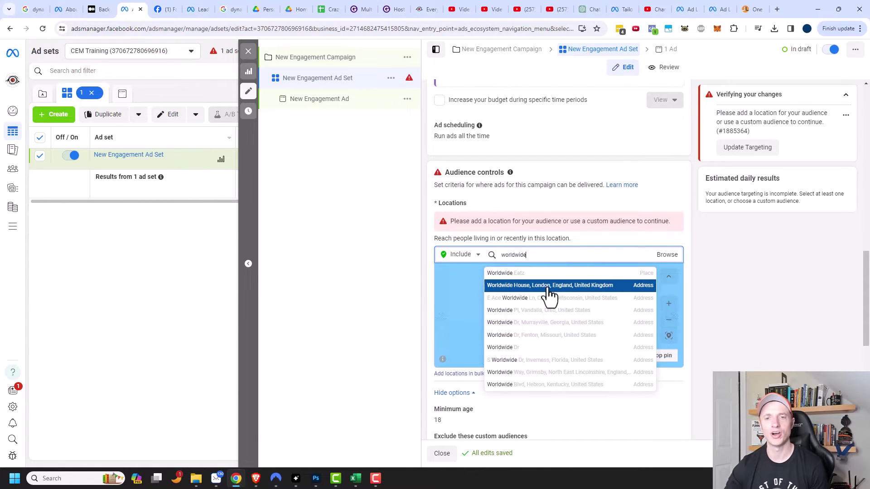
double_click(587, 256)
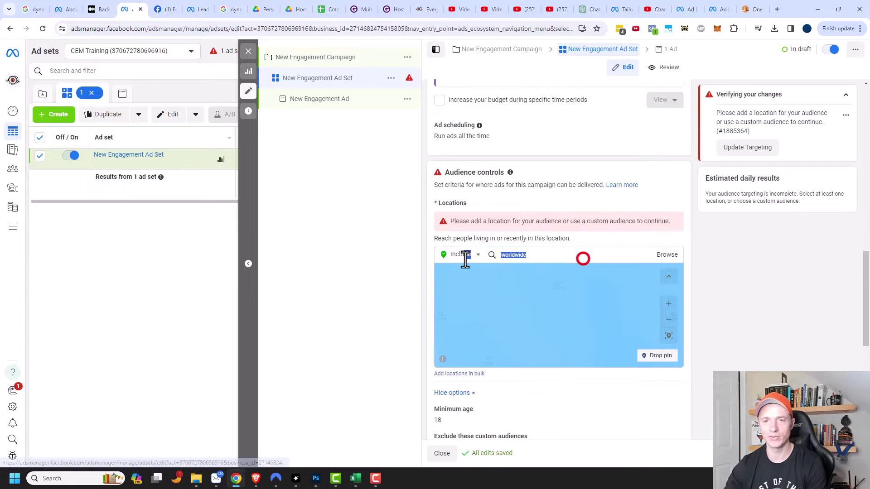
click(677, 255)
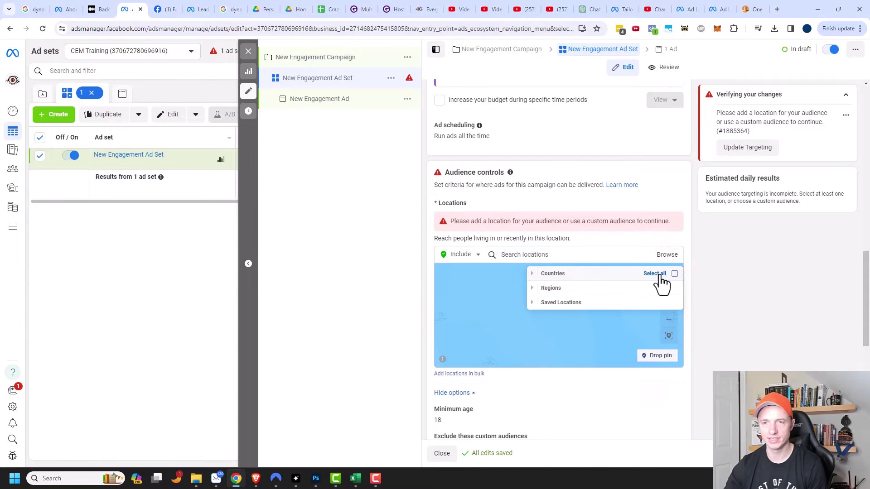
click(651, 274)
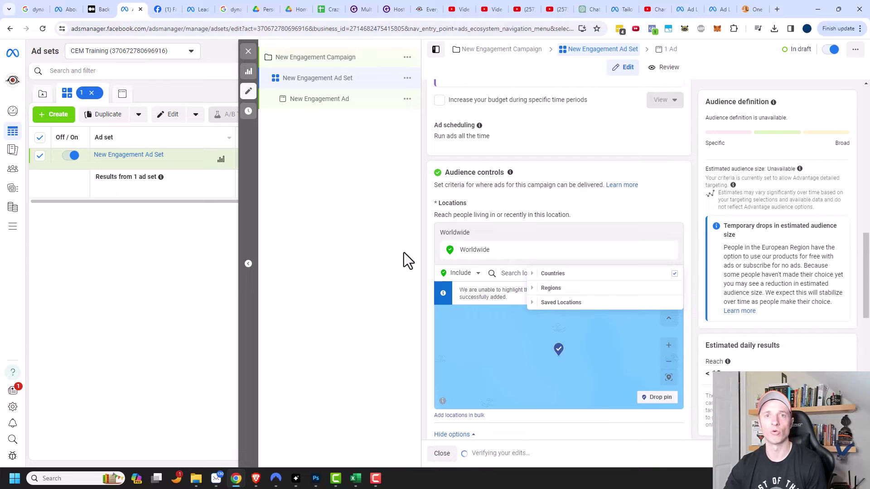
click(367, 249)
scroll(593, 208, down, 1)
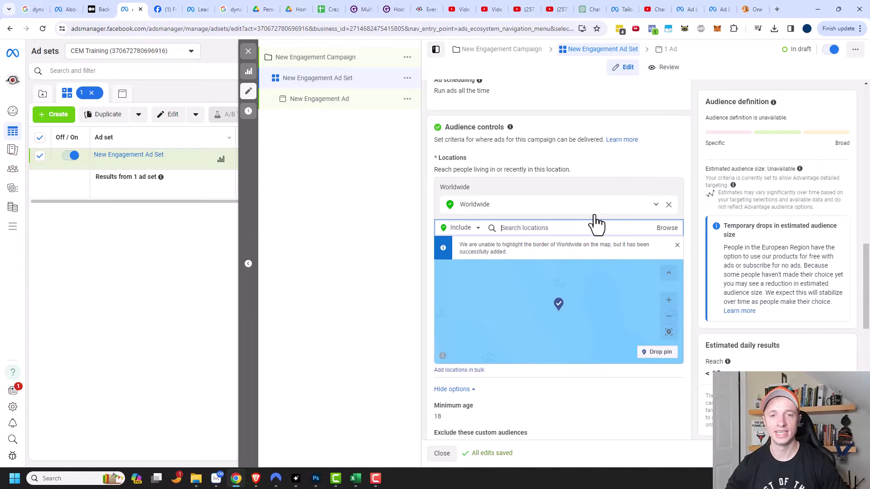
scroll(501, 224, down, 1)
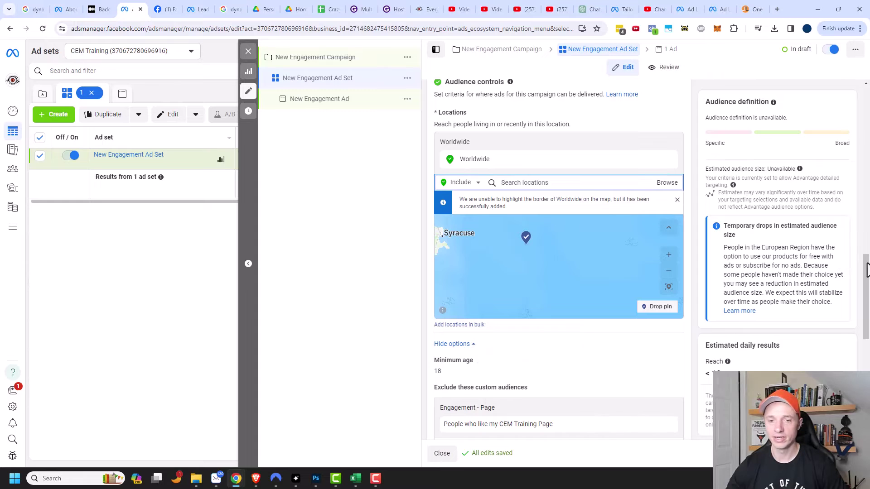
drag(867, 270, 865, 327)
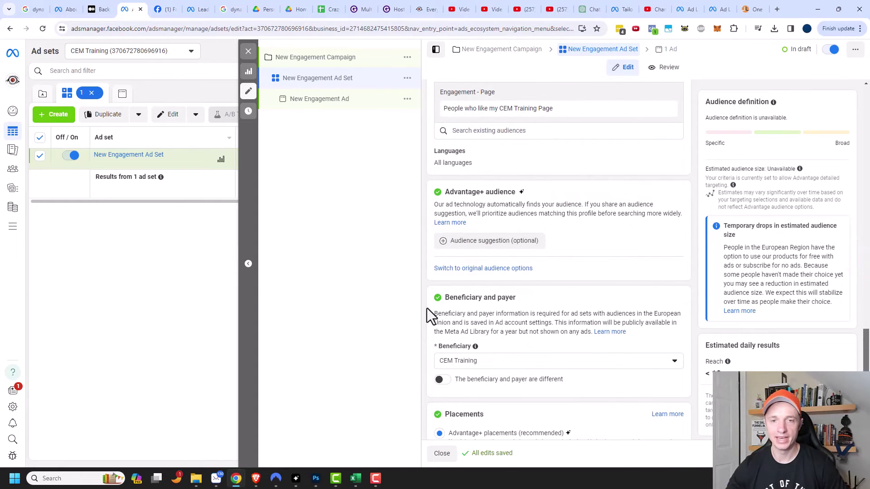
click(467, 270)
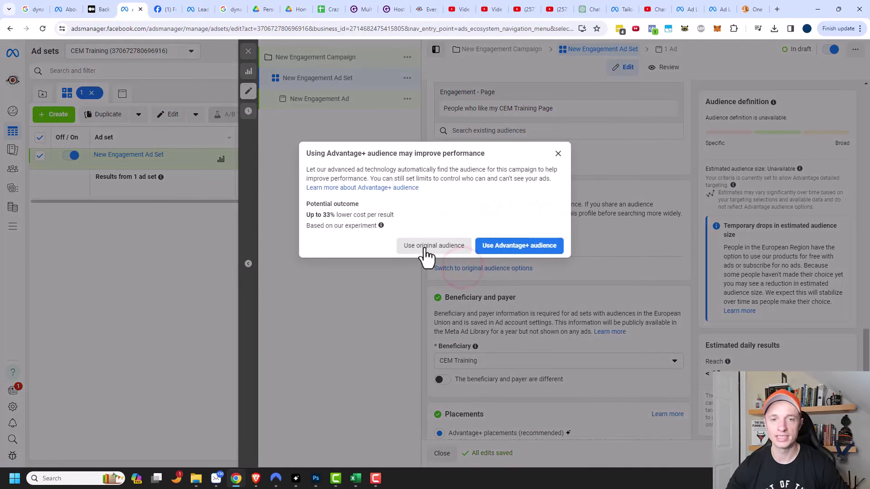
click(427, 247)
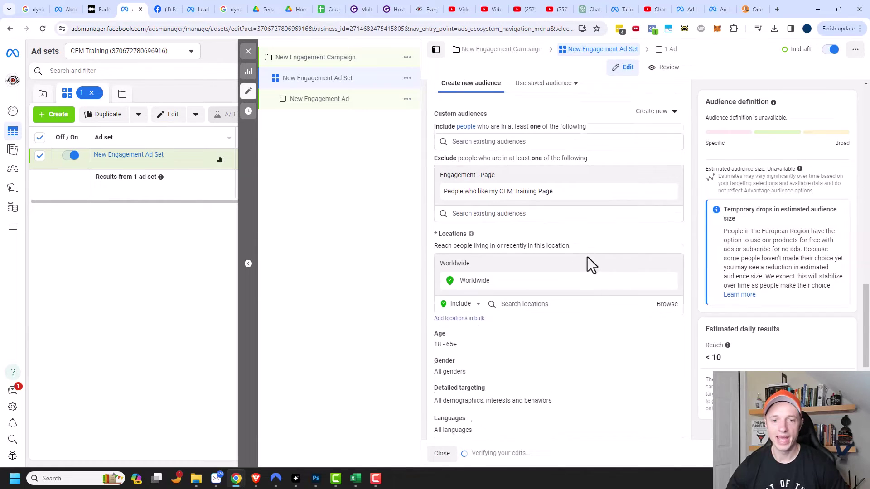
scroll(587, 257, down, 4)
mouse_move(448, 241)
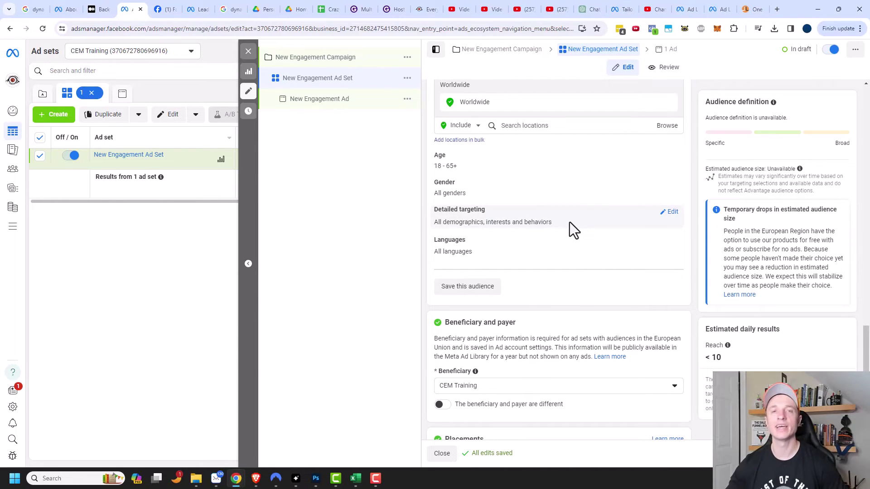
scroll(584, 249, up, 5)
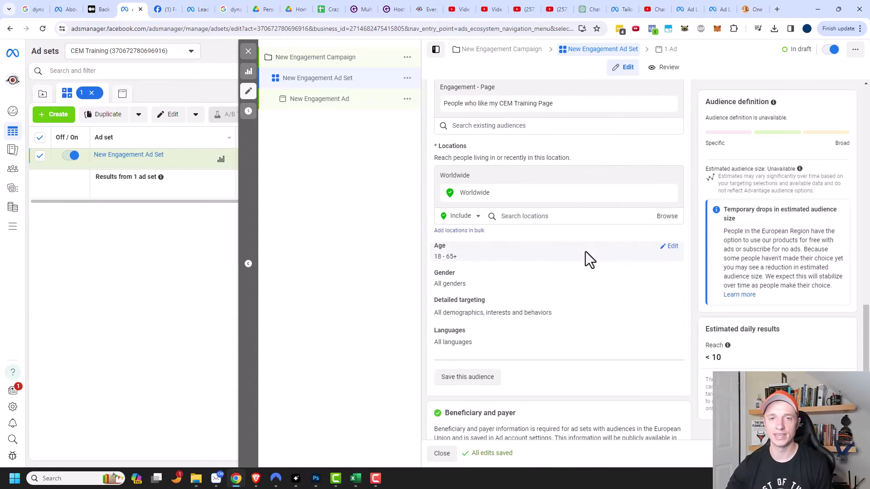
scroll(521, 226, up, 1)
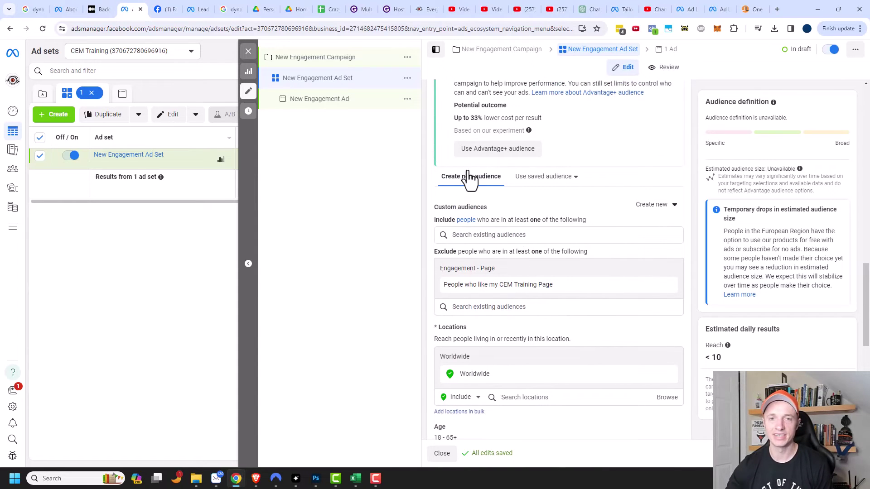
click(489, 152)
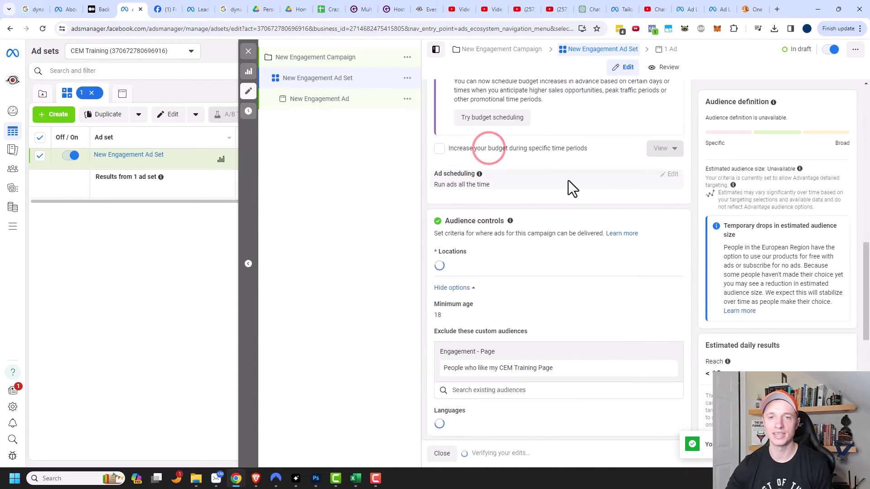
scroll(566, 172, down, 4)
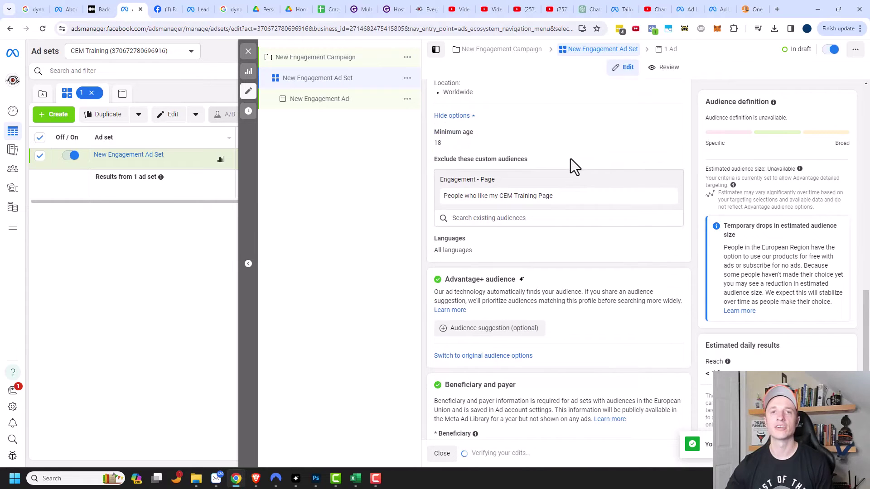
scroll(571, 163, down, 1)
scroll(571, 172, down, 2)
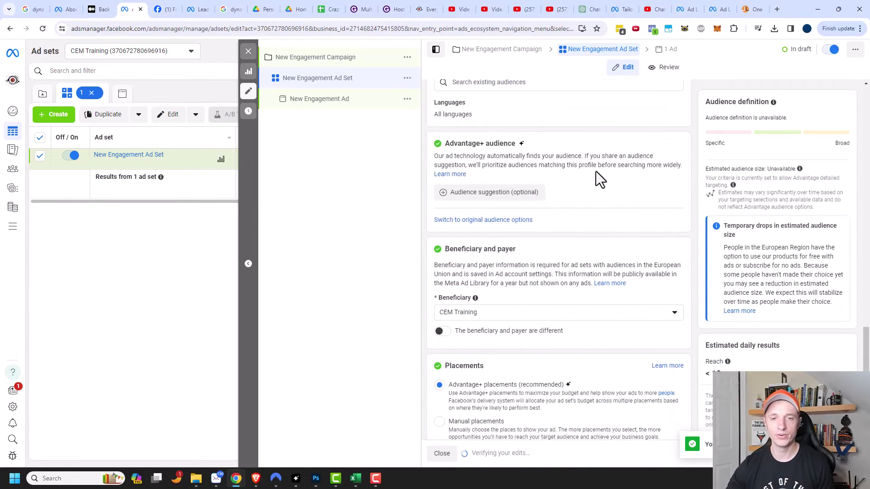
scroll(550, 302, down, 1)
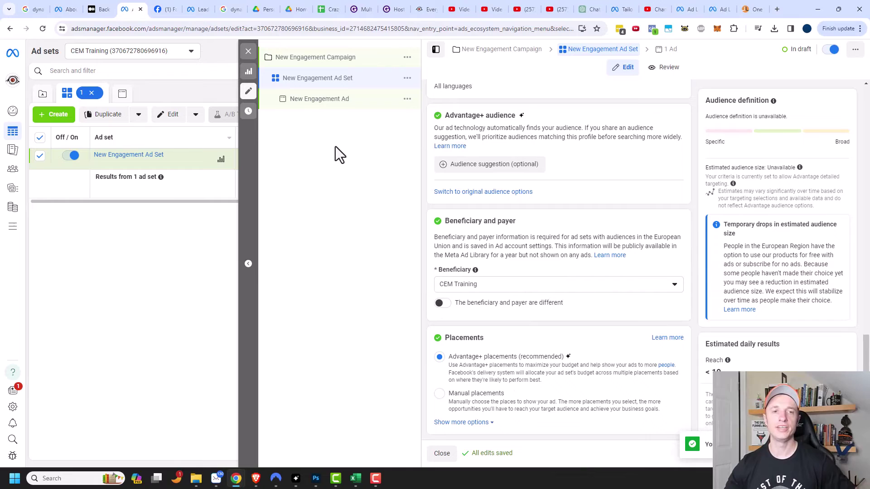
click(327, 99)
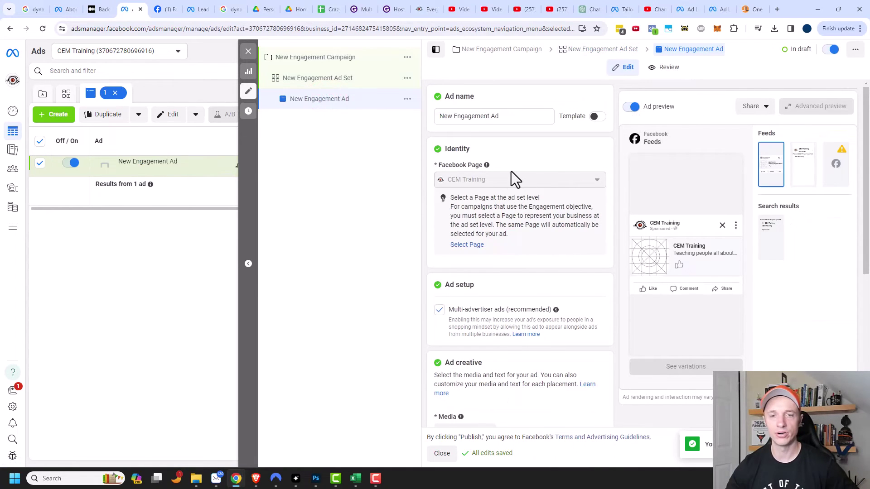
Add the untitled_105_105 image as the ad's media
scroll(497, 195, down, 4)
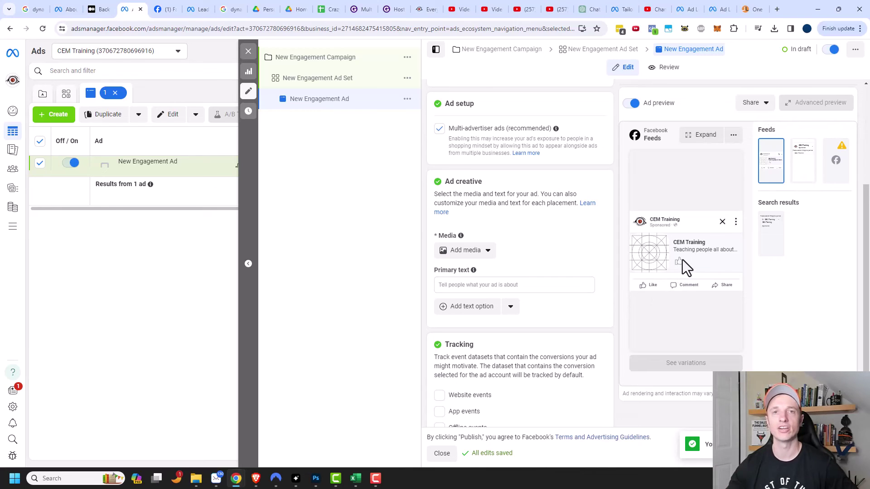
click(476, 255)
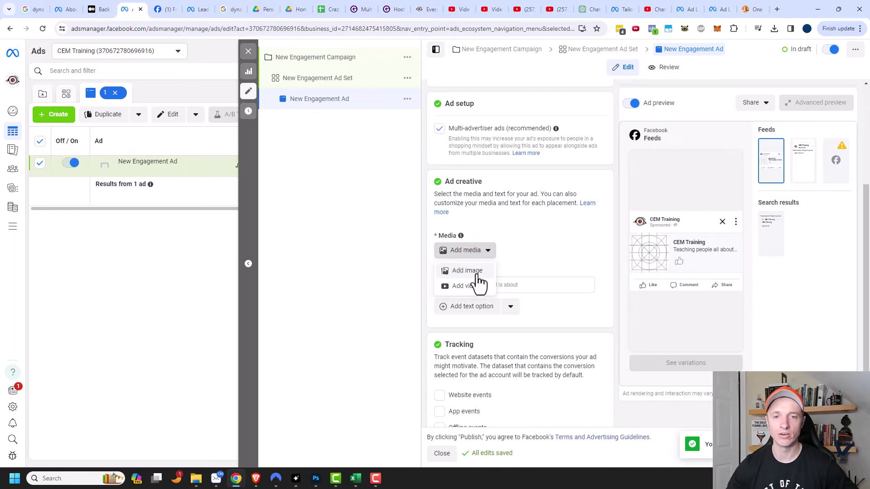
click(475, 272)
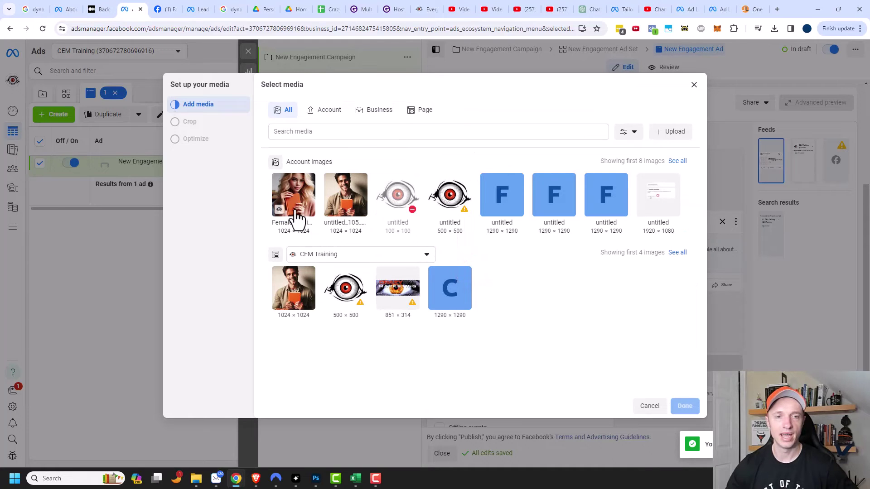
click(332, 197)
click(685, 406)
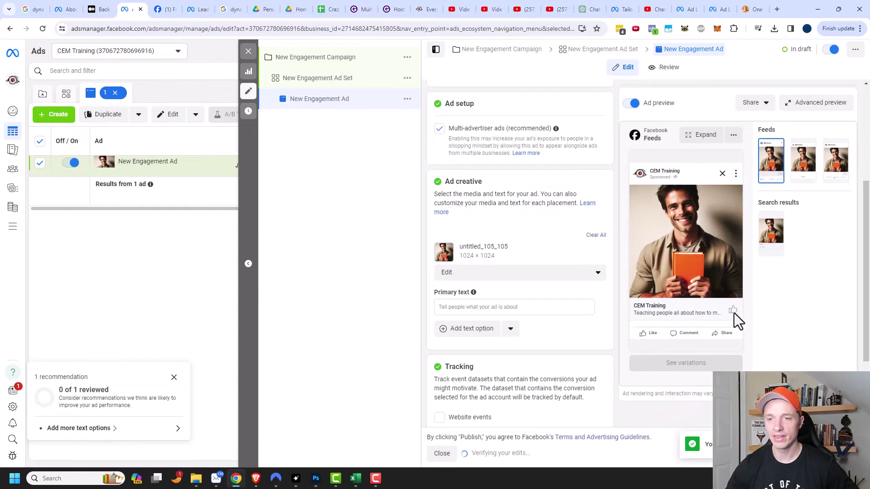
Check the ad previews in feed, video feed and search placements, ending on Facebook Feed
click(805, 168)
click(834, 166)
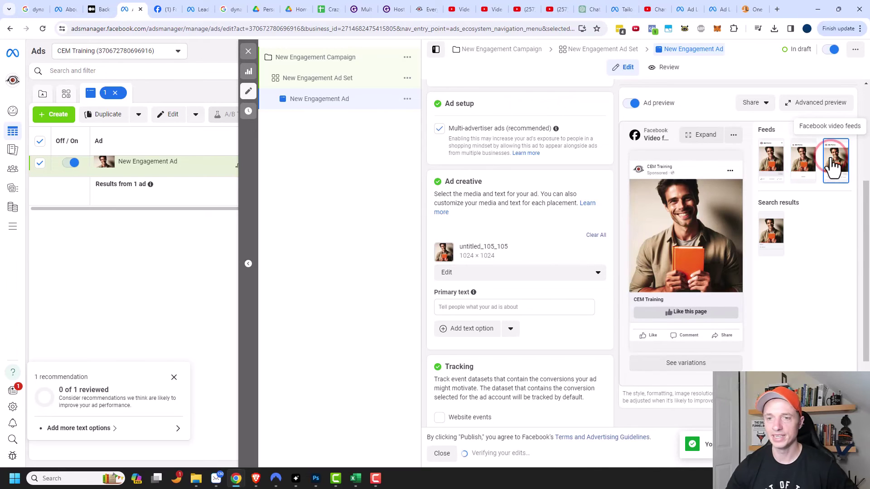
click(771, 240)
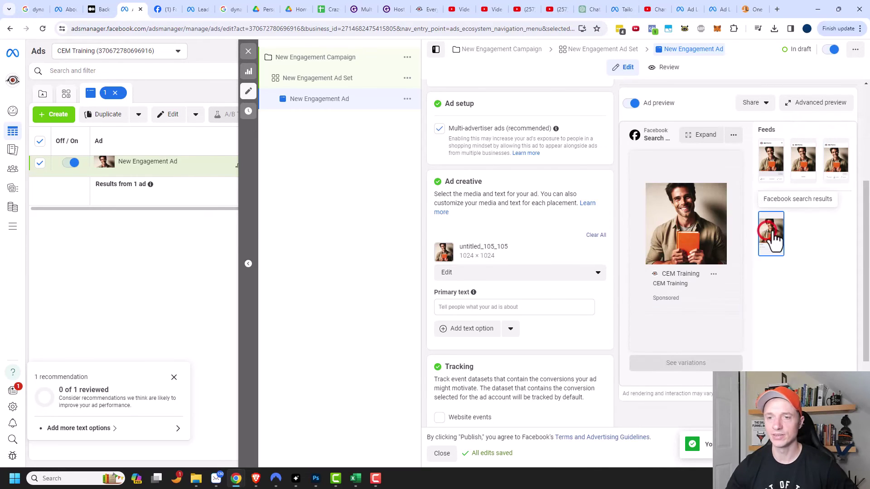
click(775, 163)
Paste the prepared small-business marketing text into the ad's Primary text
scroll(450, 290, down, 1)
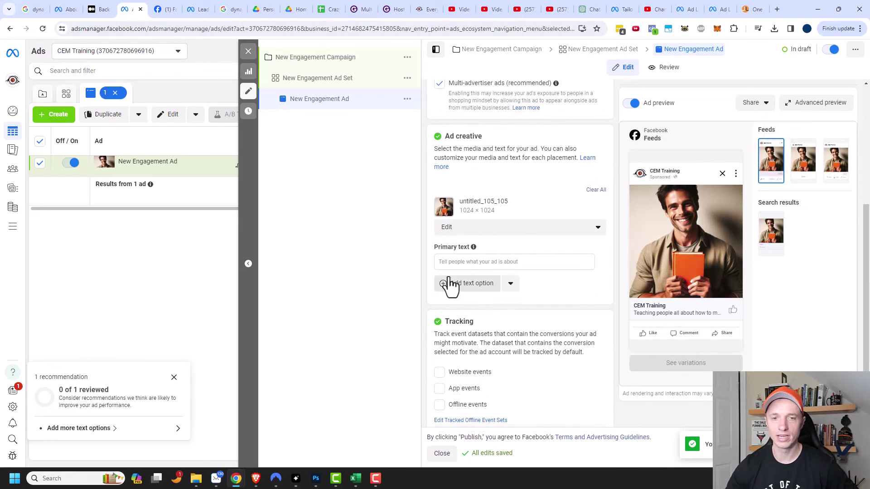
click(476, 261)
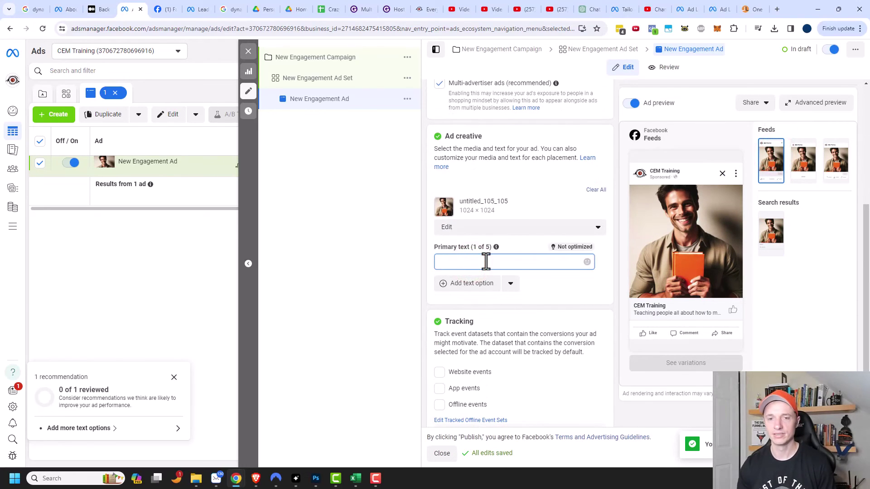
text(Want to learn more about small business marketing? Click 👍 below!)
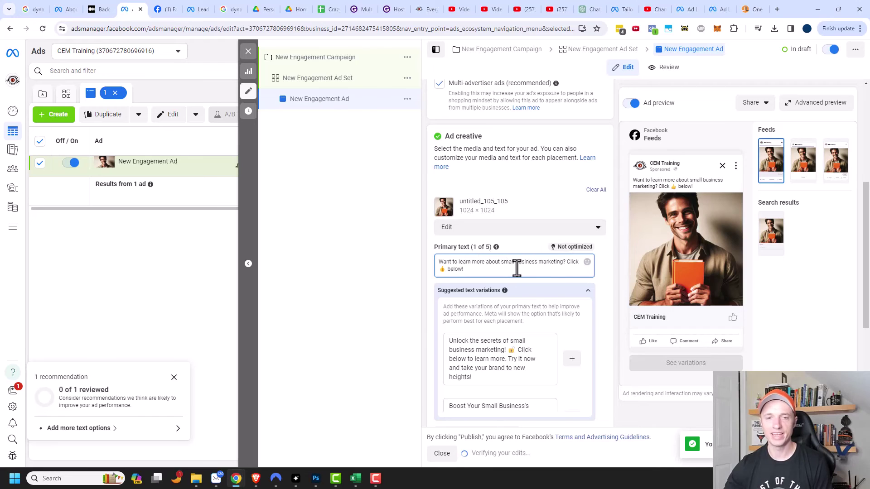
Turn on Website events tracking with the CEM Training dataset
scroll(485, 289, down, 2)
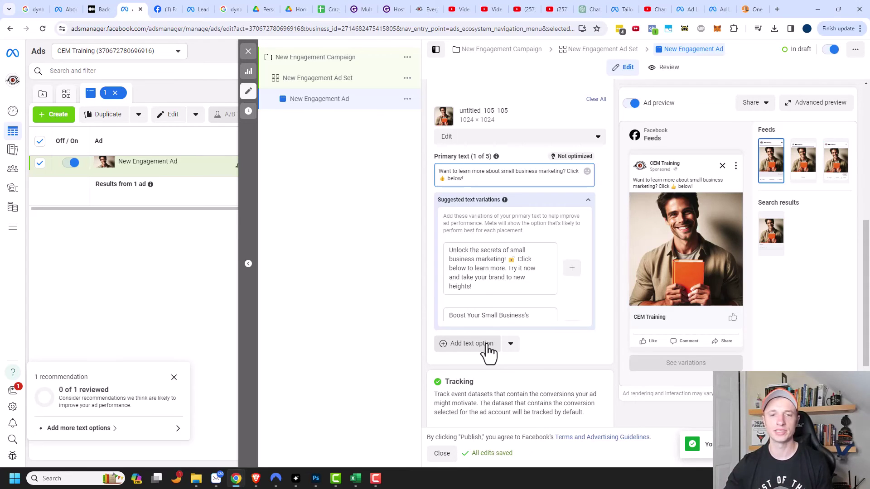
scroll(603, 316, down, 5)
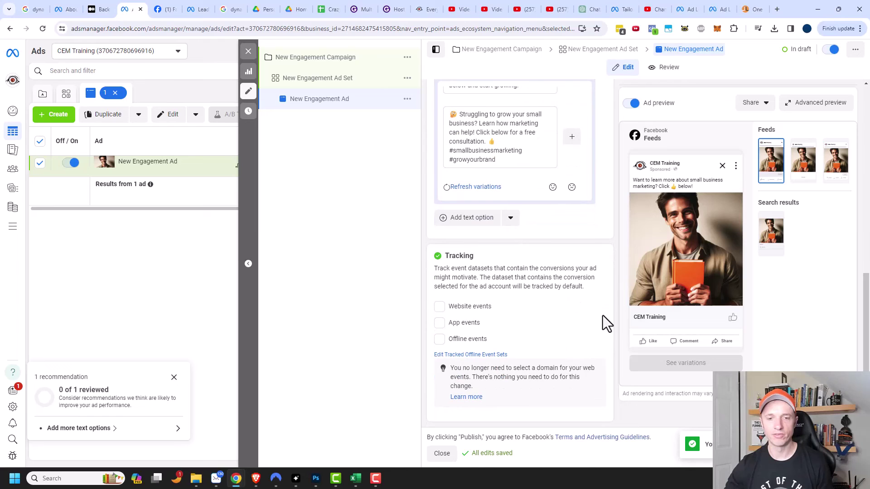
click(440, 308)
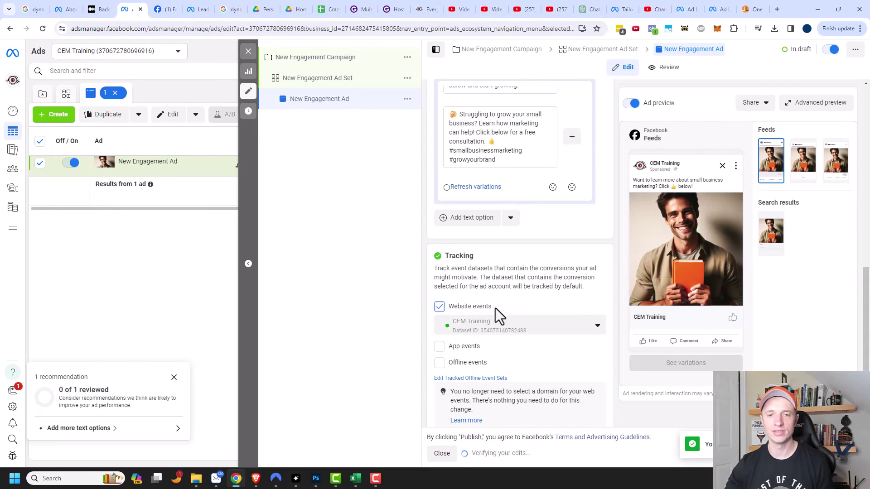
scroll(521, 322, down, 1)
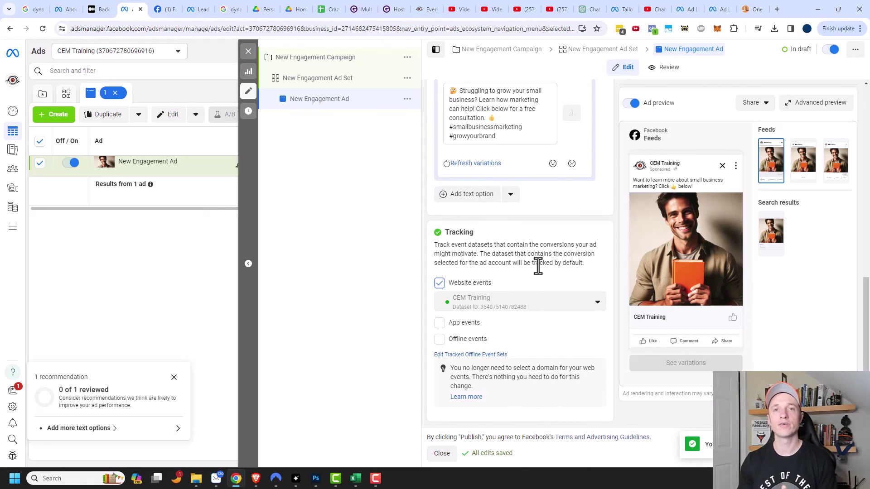